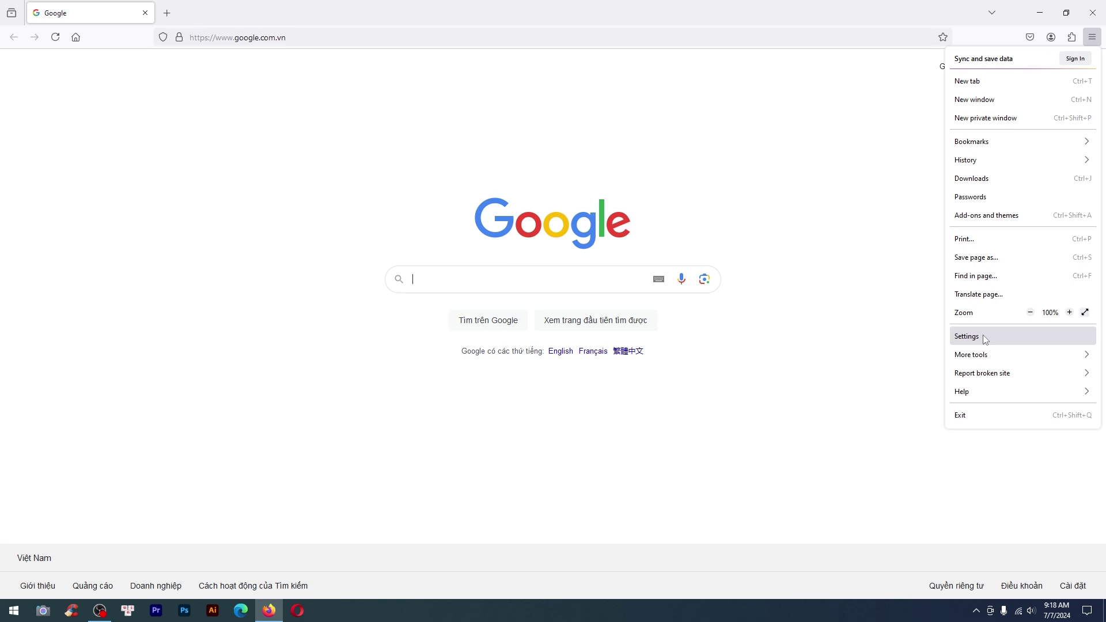
- Open Firefox's settings and look through the General page from startup options down to the network settings
{"action": "left_click", "coordinate": [983, 336]}
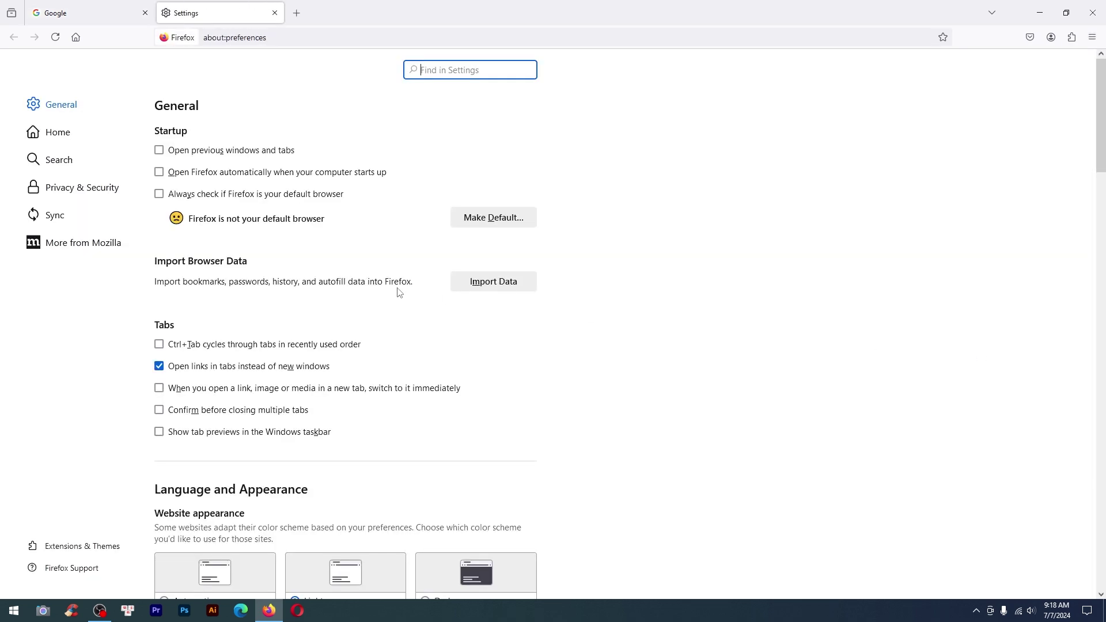
{"action": "left_click", "coordinate": [61, 132]}
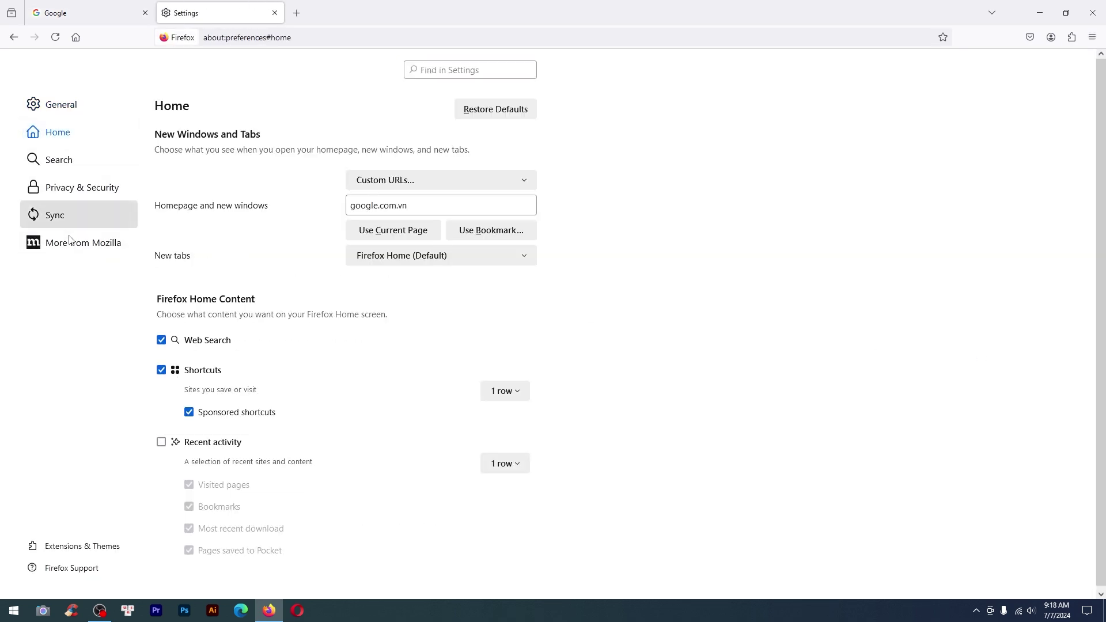
{"action": "left_click", "coordinate": [54, 106]}
{"action": "scroll", "coordinate": [138, 231], "scroll_direction": "down", "scroll_amount": 10}
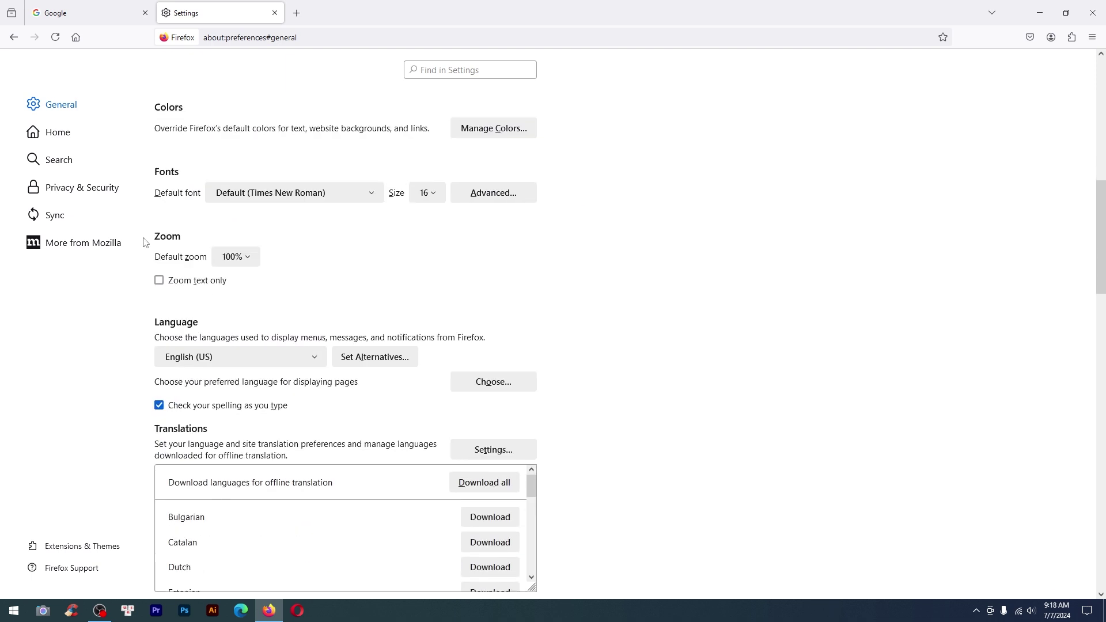
{"action": "scroll", "coordinate": [144, 409], "scroll_direction": "down", "scroll_amount": 5}
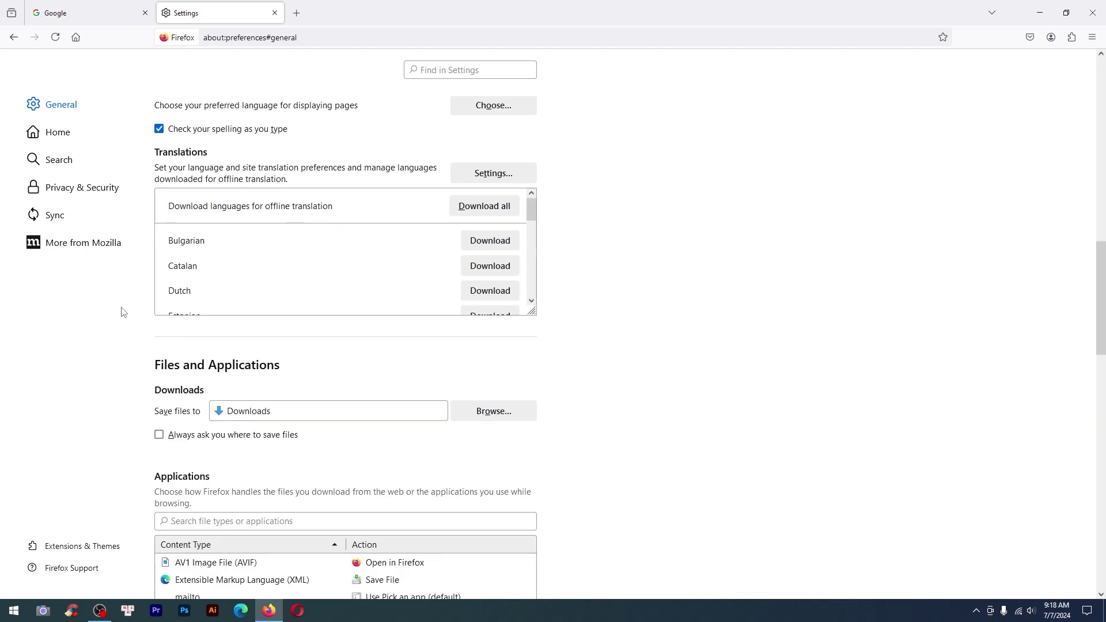
{"action": "scroll", "coordinate": [154, 282], "scroll_direction": "down", "scroll_amount": 15}
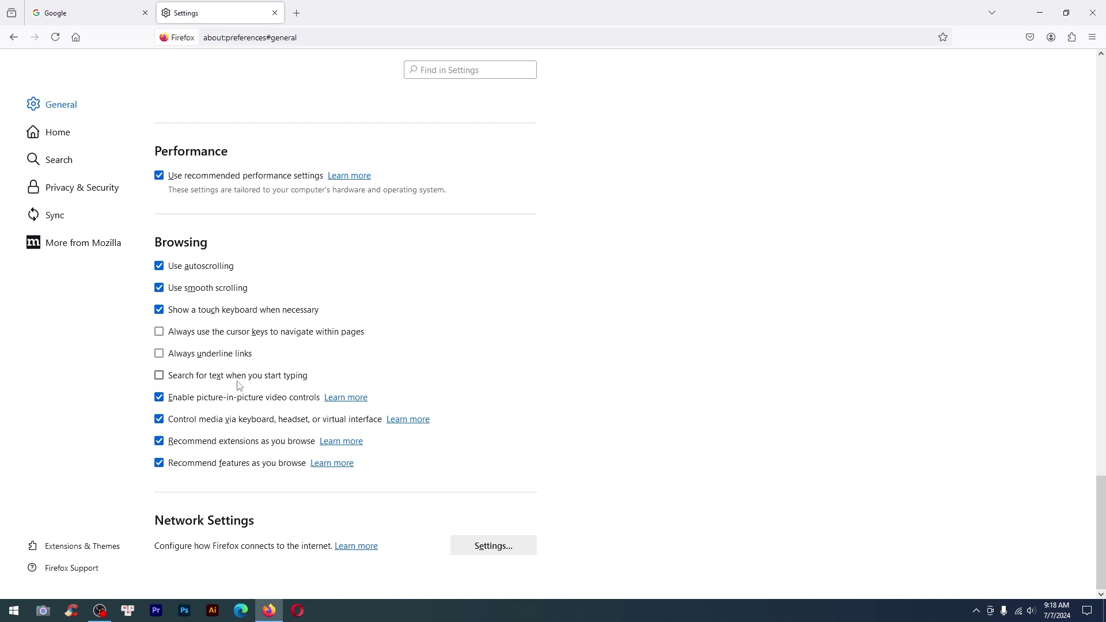
{"action": "scroll", "coordinate": [242, 383], "scroll_direction": "up", "scroll_amount": 10}
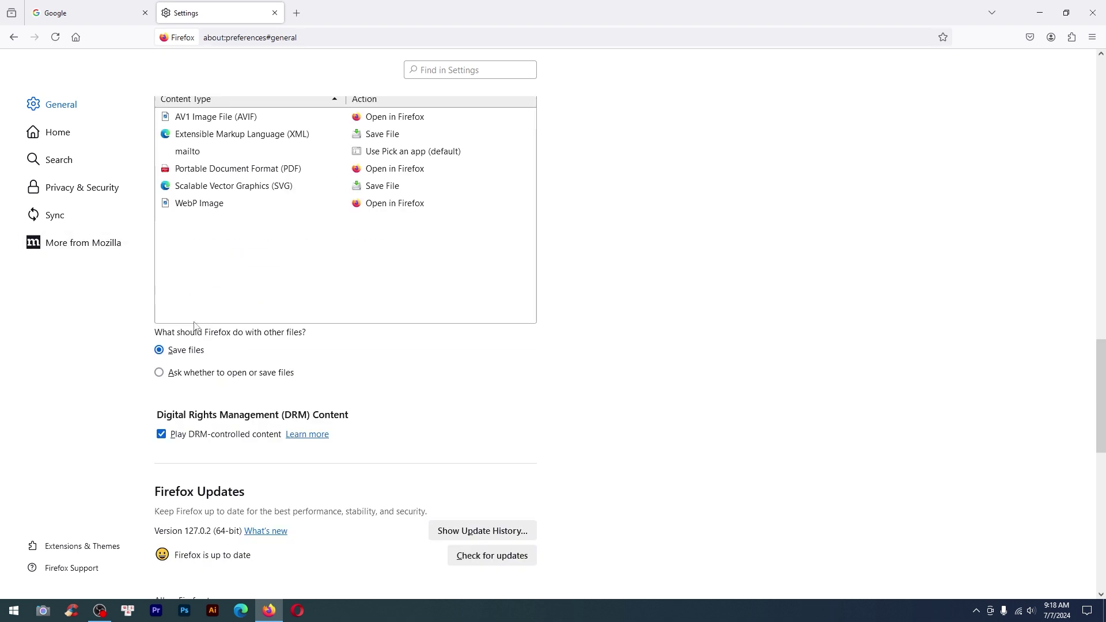
{"action": "scroll", "coordinate": [98, 228], "scroll_direction": "up", "scroll_amount": 6}
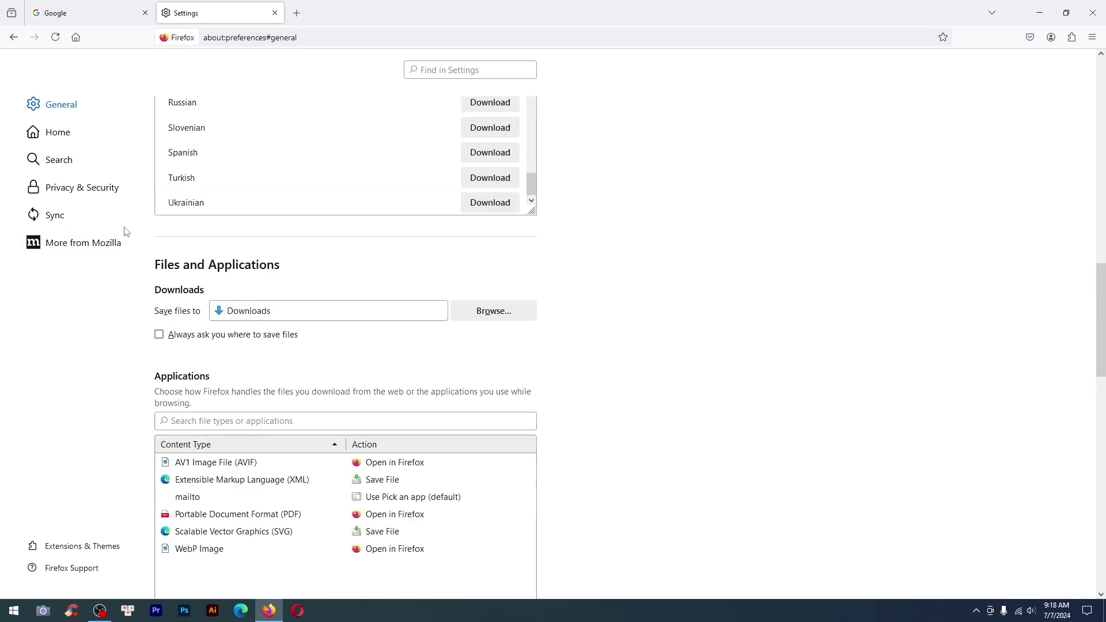
- Locate the Firefox Updates section within the General settings
{"action": "left_click", "coordinate": [63, 133]}
{"action": "left_click", "coordinate": [58, 111]}
{"action": "scroll", "coordinate": [227, 297], "scroll_direction": "down", "scroll_amount": 5}
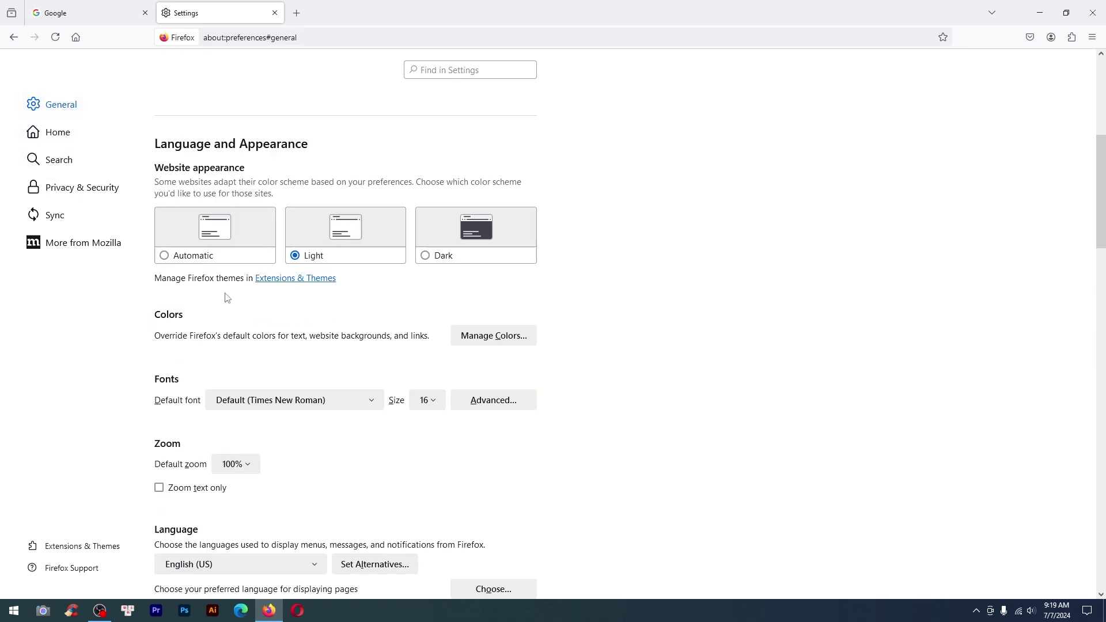
{"action": "scroll", "coordinate": [340, 309], "scroll_direction": "up", "scroll_amount": 1}
{"action": "scroll", "coordinate": [344, 309], "scroll_direction": "down", "scroll_amount": 6}
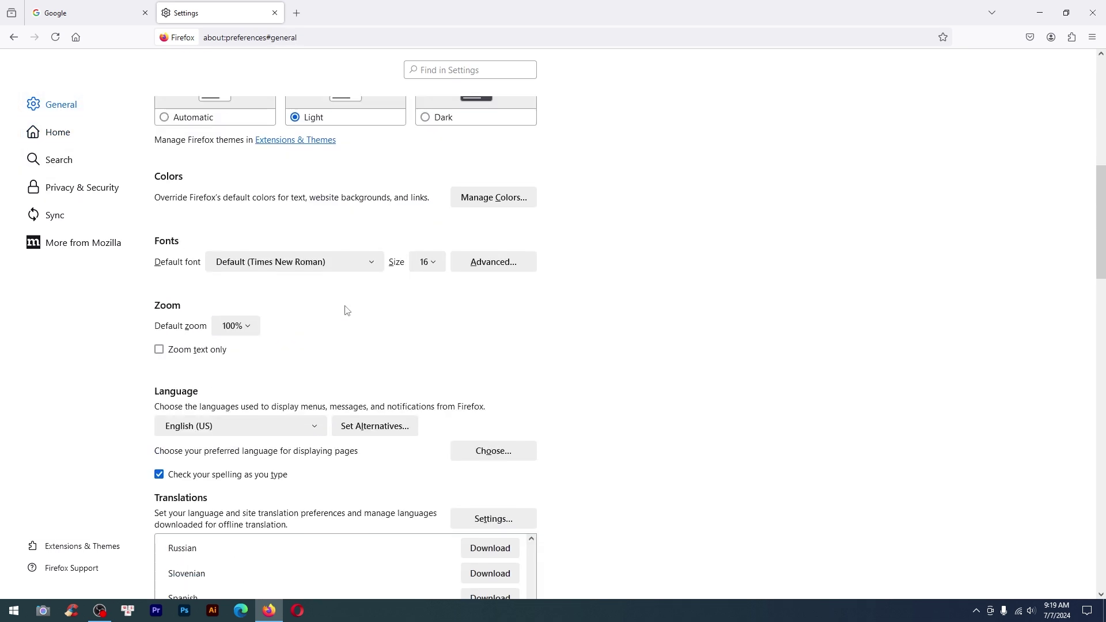
{"action": "scroll", "coordinate": [348, 311], "scroll_direction": "down", "scroll_amount": 7}
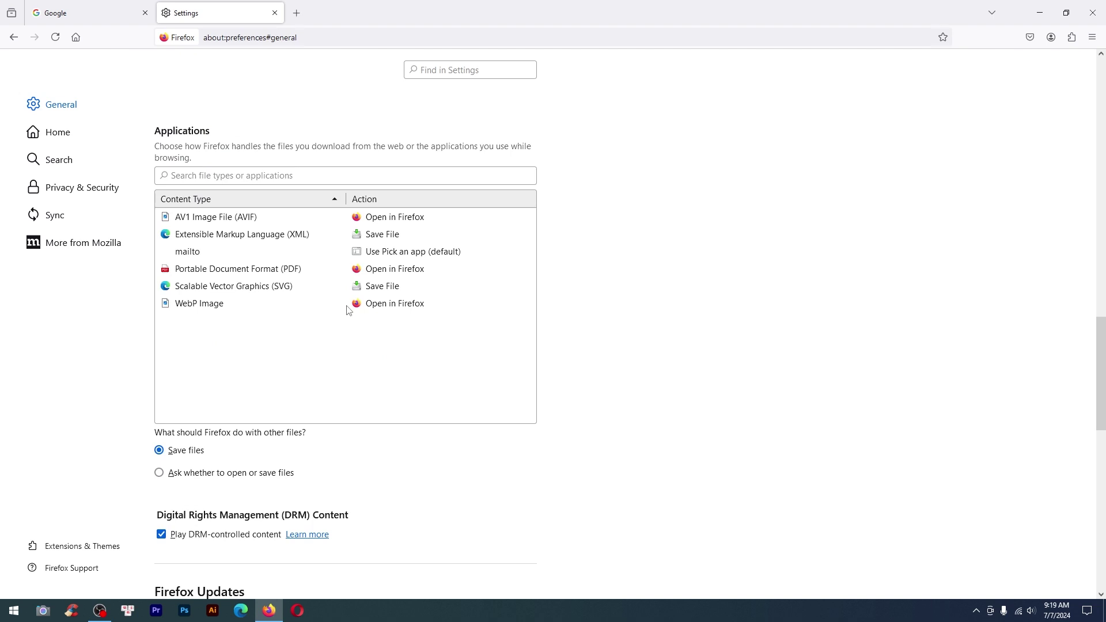
{"action": "scroll", "coordinate": [340, 308], "scroll_direction": "down", "scroll_amount": 5}
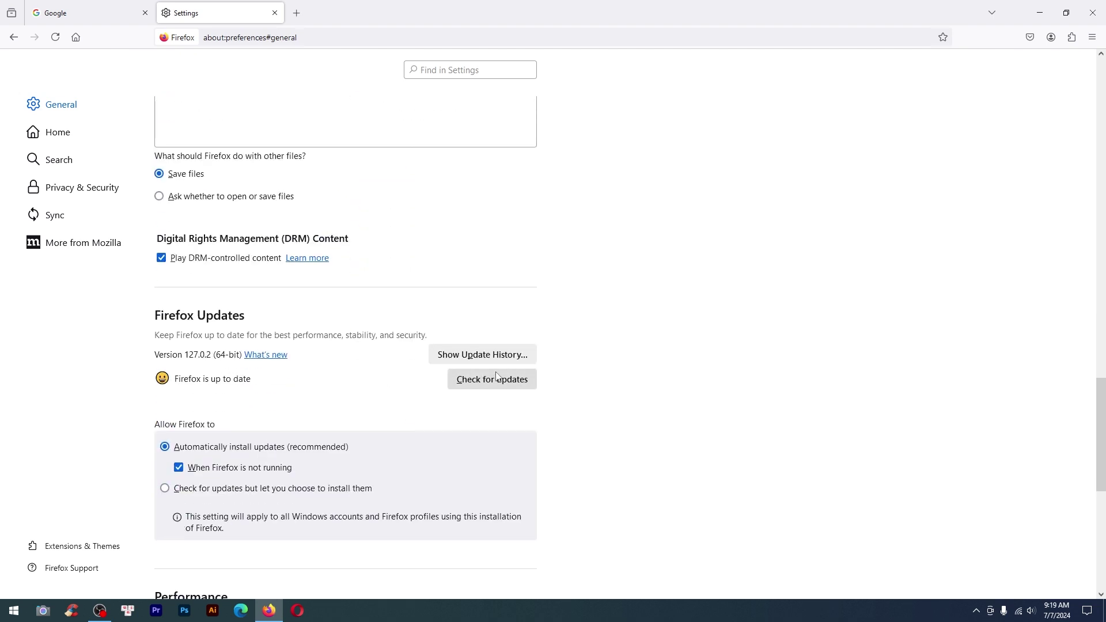
{"action": "scroll", "coordinate": [565, 357], "scroll_direction": "down", "scroll_amount": 1}
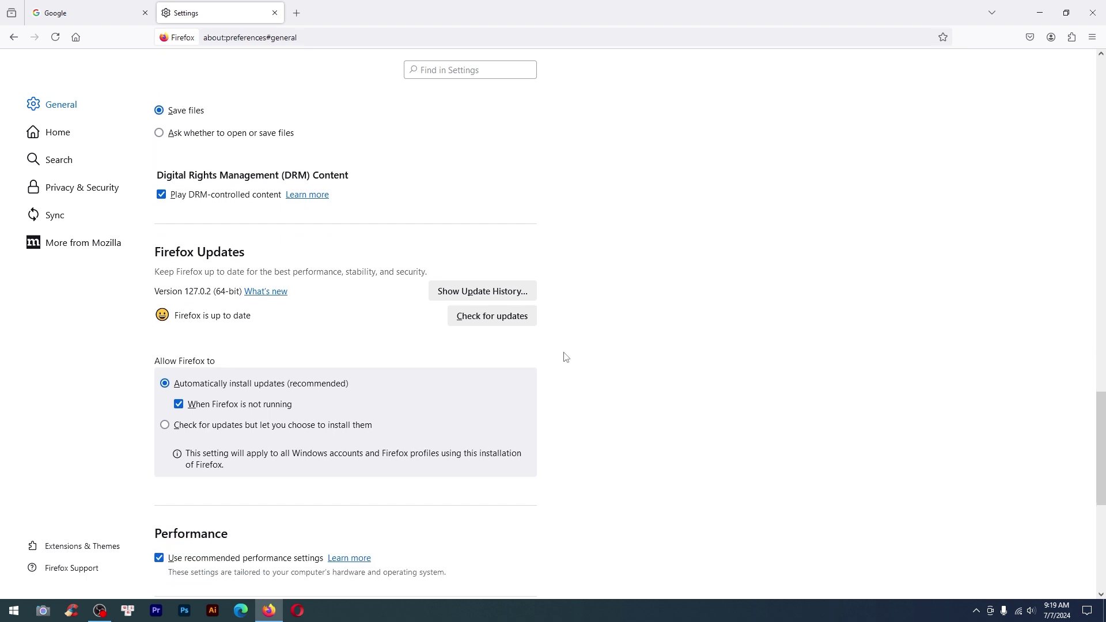
- Check for Firefox updates and review the automatic update installation options
{"action": "triple_click", "coordinate": [178, 245]}
{"action": "left_click_drag", "start_coordinate": [280, 250], "coordinate": [152, 254]}
{"action": "left_click_drag", "start_coordinate": [314, 247], "coordinate": [160, 255]}
{"action": "left_click", "coordinate": [335, 247]}
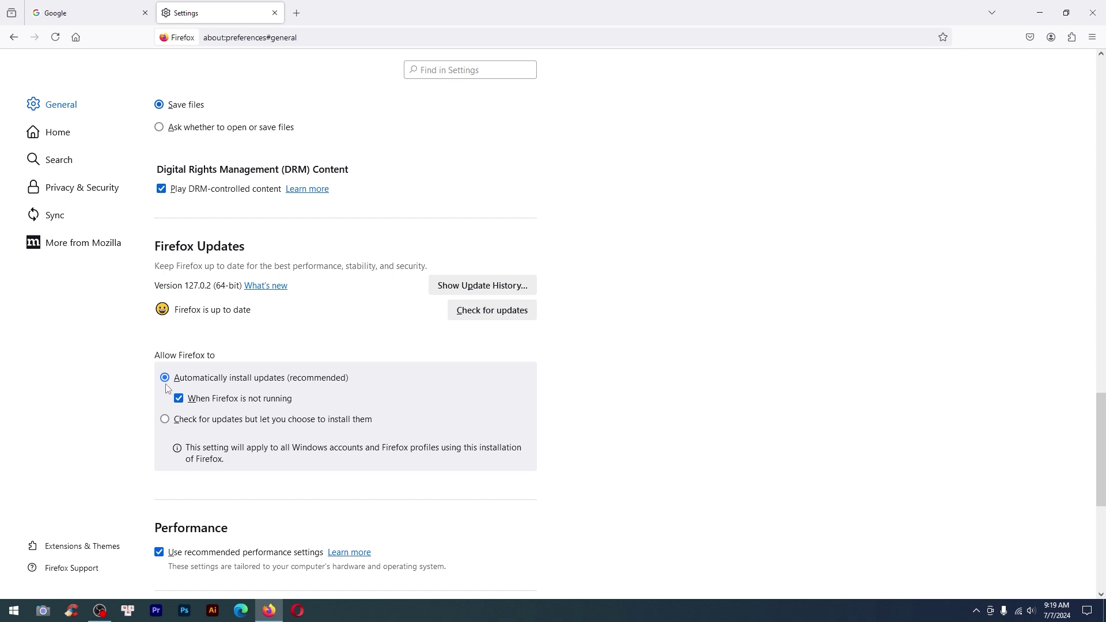
{"action": "mouse_move", "coordinate": [348, 378]}
{"action": "left_mouse_down"}
{"action": "mouse_move", "coordinate": [170, 378]}
{"action": "mouse_move", "coordinate": [370, 375]}
{"action": "left_mouse_up"}
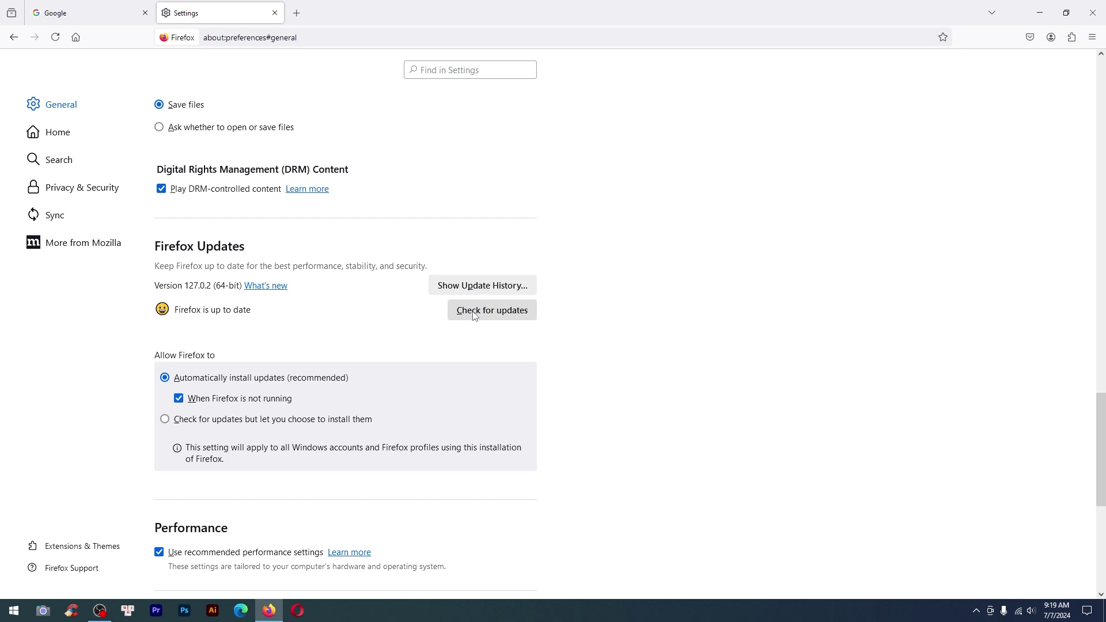
{"action": "left_click", "coordinate": [497, 316]}
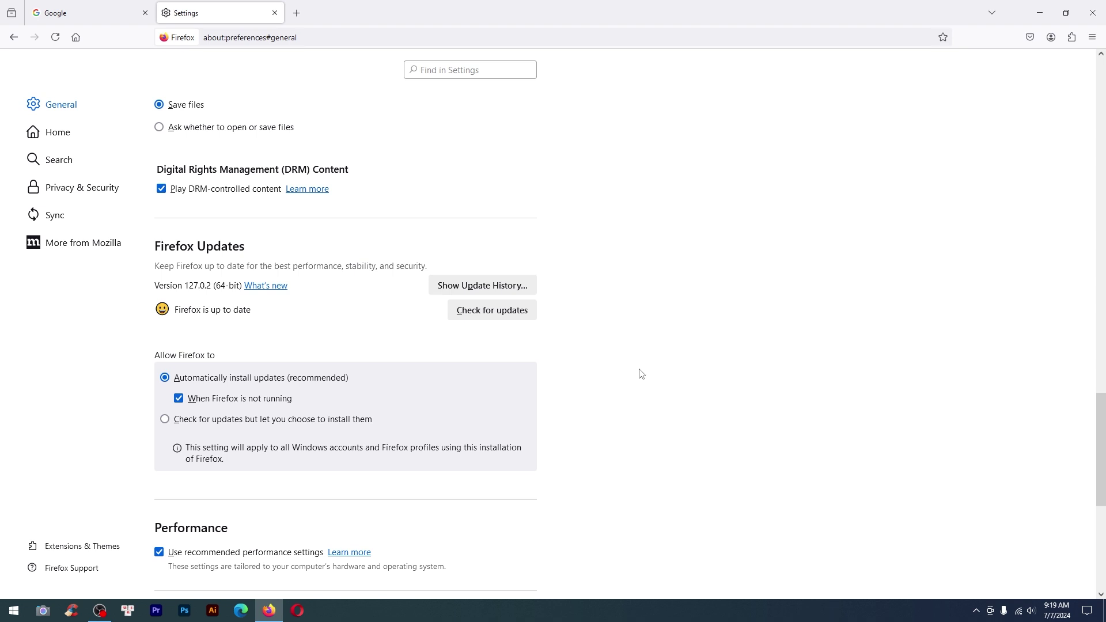
{"action": "scroll", "coordinate": [326, 401], "scroll_direction": "down", "scroll_amount": 1}
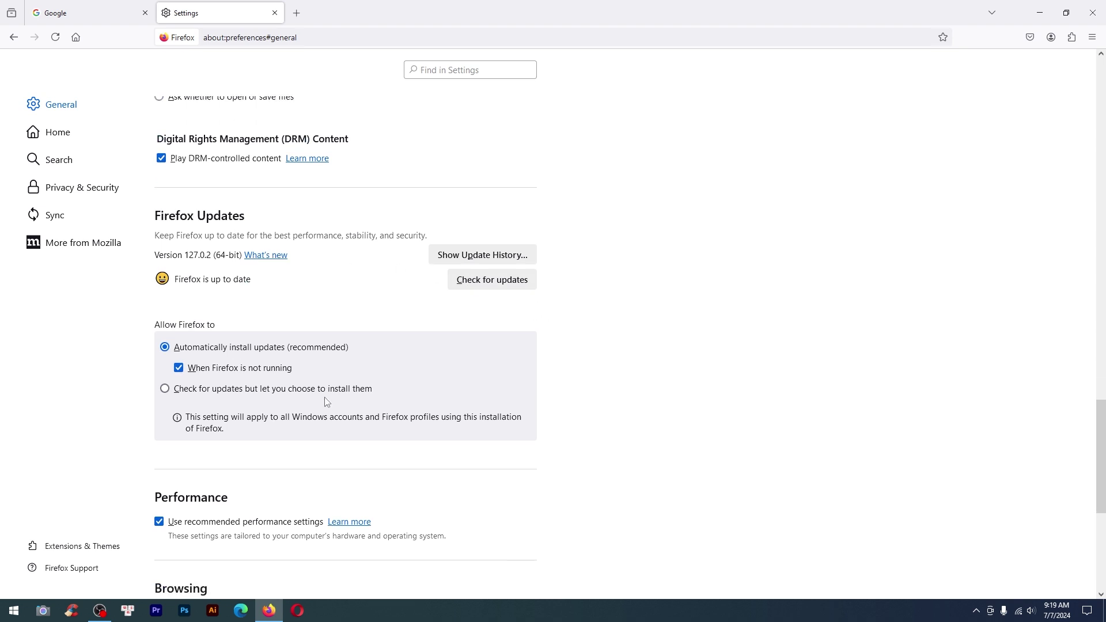
{"action": "scroll", "coordinate": [324, 401], "scroll_direction": "down", "scroll_amount": 3}
{"action": "scroll", "coordinate": [324, 401], "scroll_direction": "up", "scroll_amount": 5}
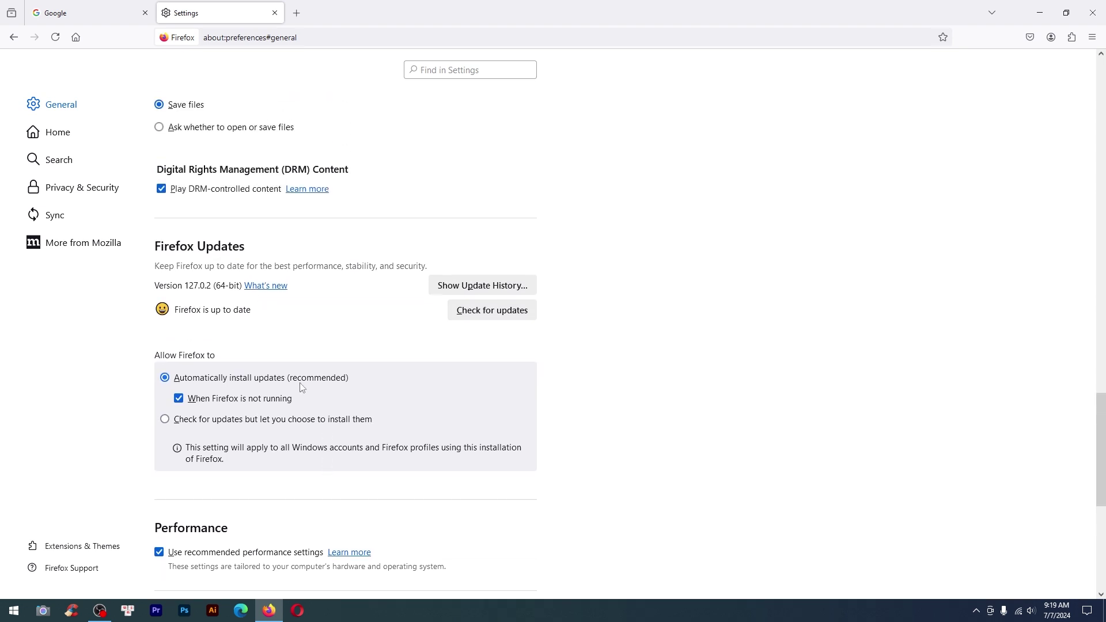
- Close the settings tab and exit Firefox
{"action": "left_click", "coordinate": [274, 13]}
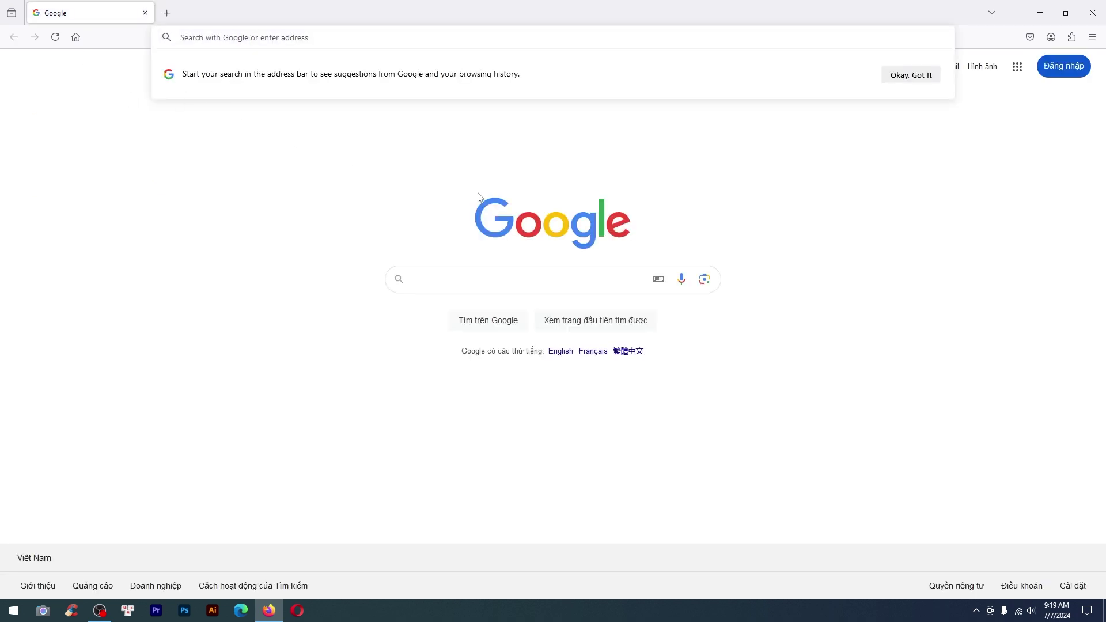
{"action": "left_click", "coordinate": [255, 218]}
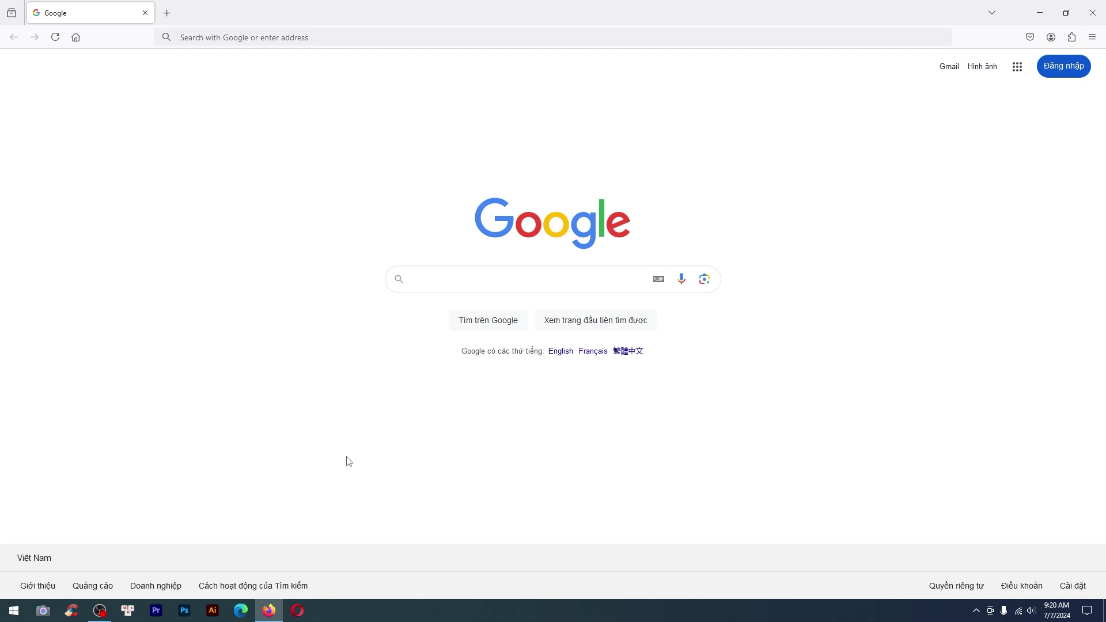
{"action": "left_click", "coordinate": [1094, 20]}
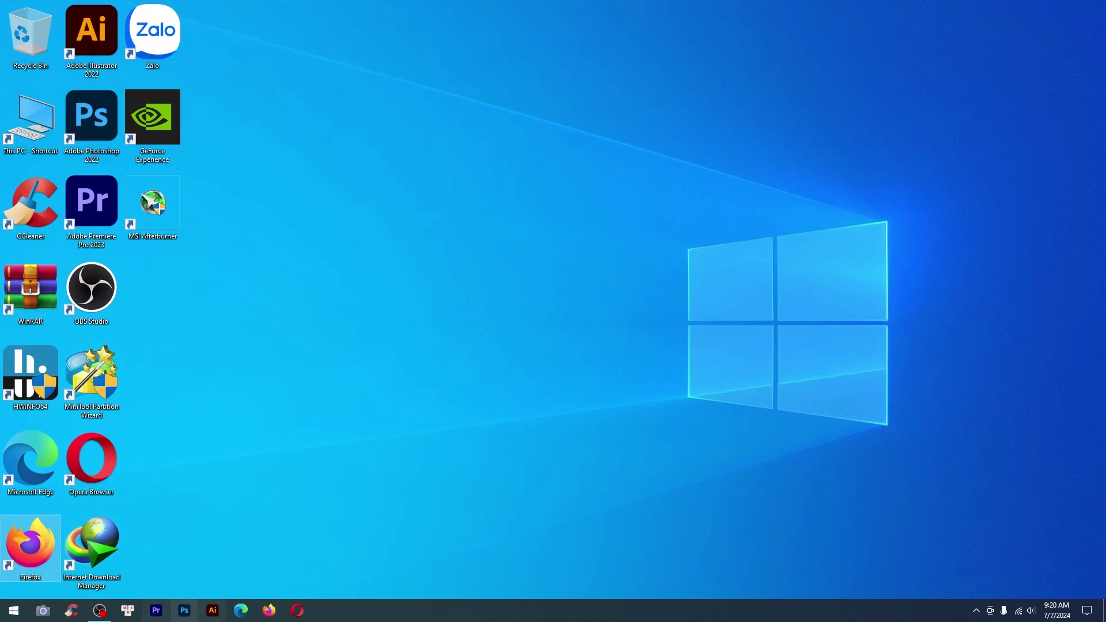
- Launch Microsoft Edge, close the extra Microsoft page it loads, and postpone the Google sign-in prompt
{"action": "double_click", "coordinate": [36, 452]}
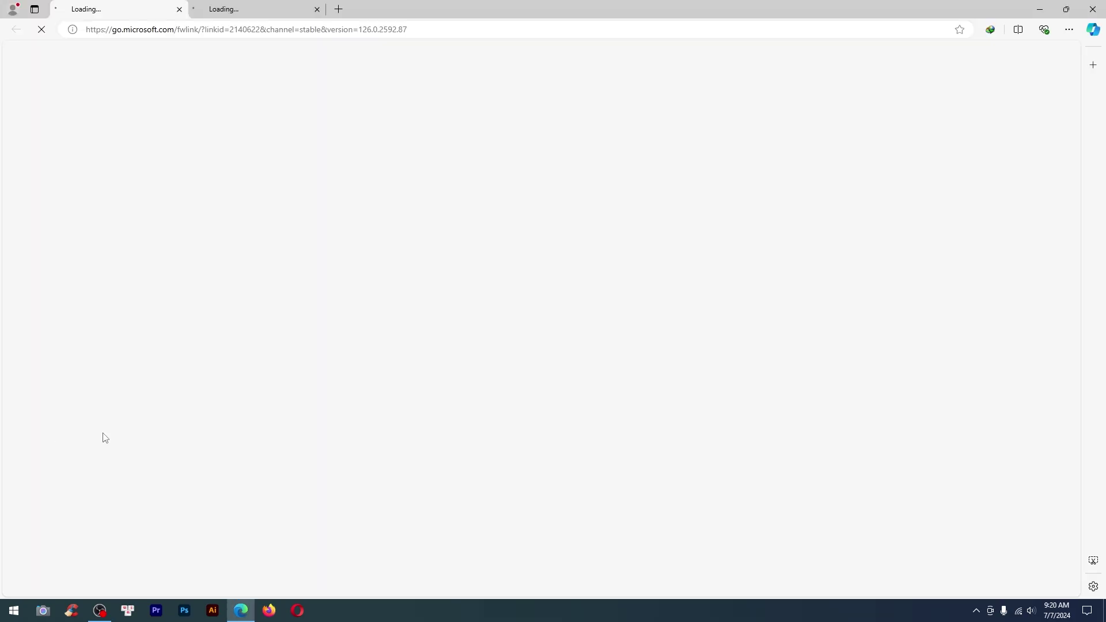
{"action": "left_click", "coordinate": [179, 10]}
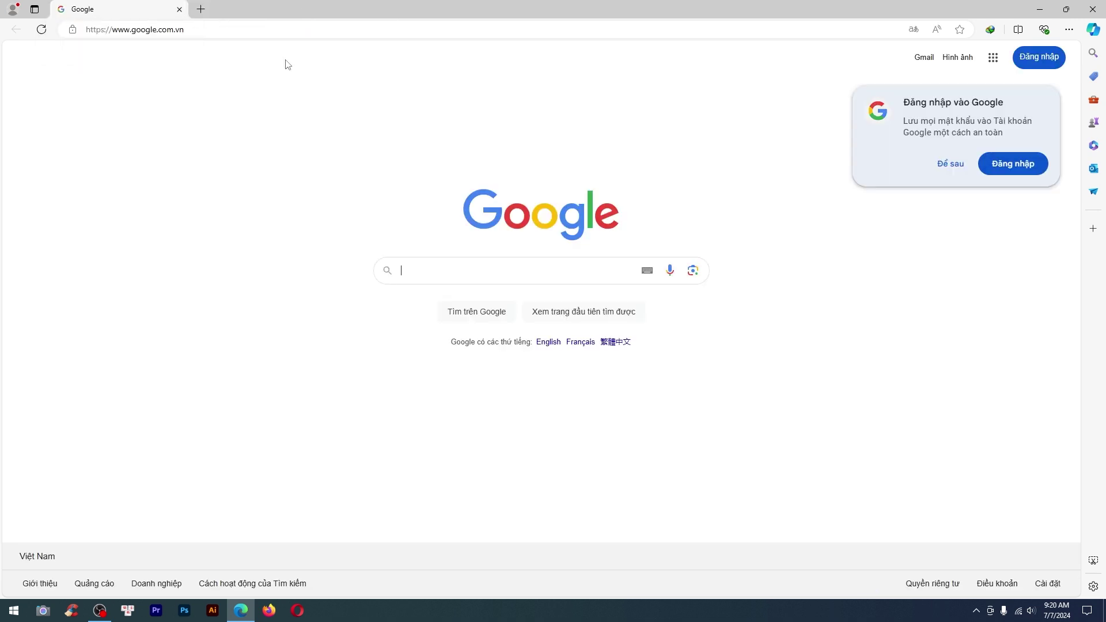
{"action": "left_click", "coordinate": [942, 167]}
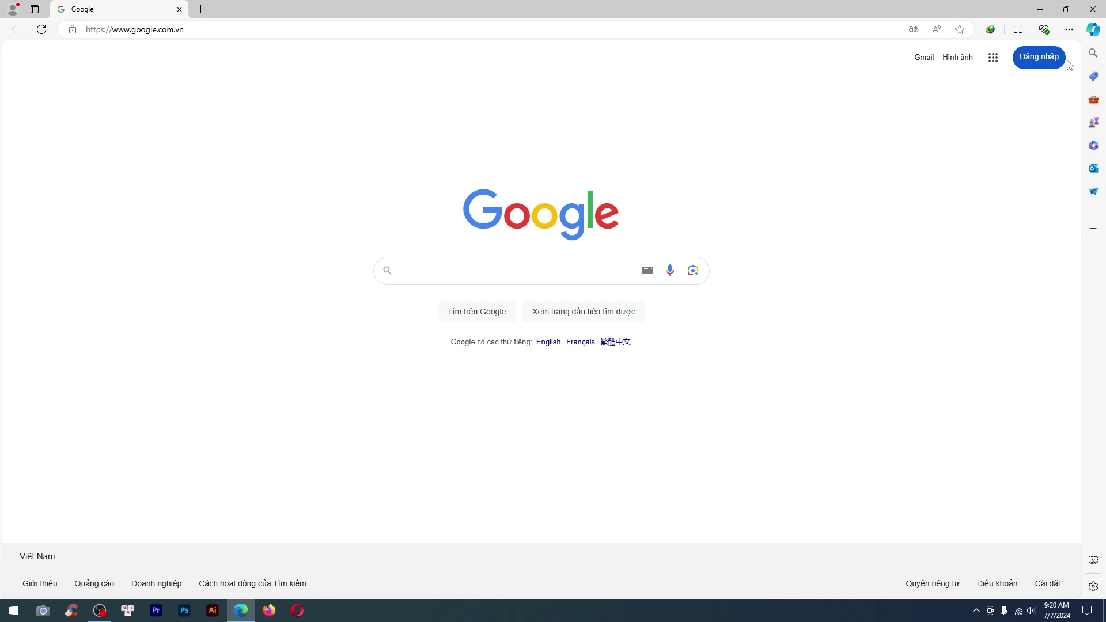
- Open Edge's settings and look through the profile, privacy, appearance, sidebar and start page sections
{"action": "left_click", "coordinate": [1069, 32]}
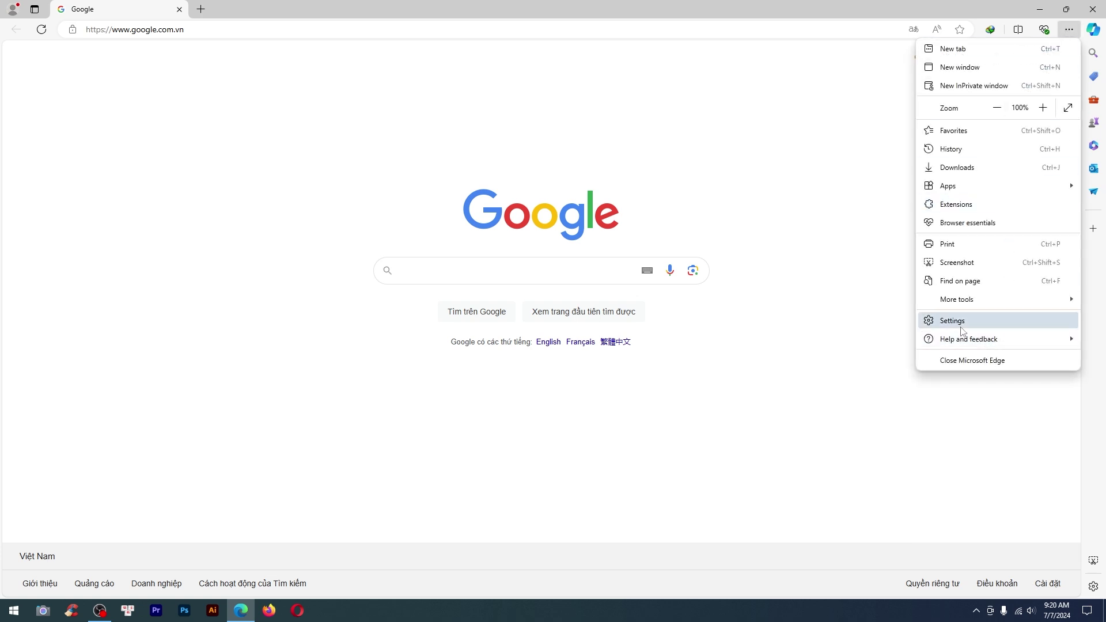
{"action": "left_click", "coordinate": [961, 326]}
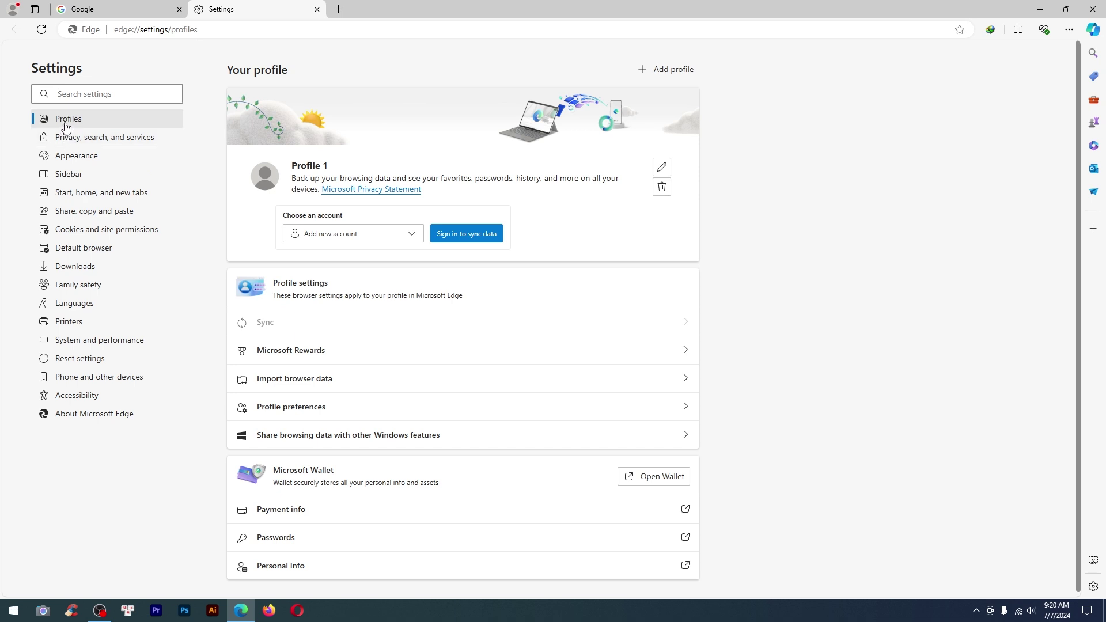
{"action": "scroll", "coordinate": [363, 343], "scroll_direction": "down", "scroll_amount": 1}
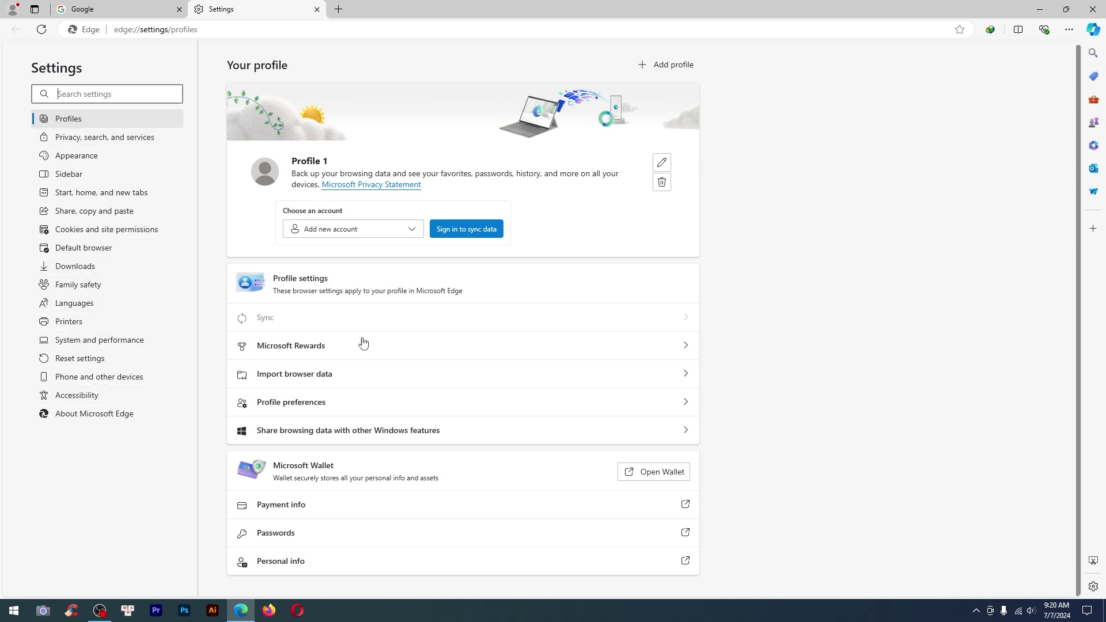
{"action": "left_click", "coordinate": [87, 141]}
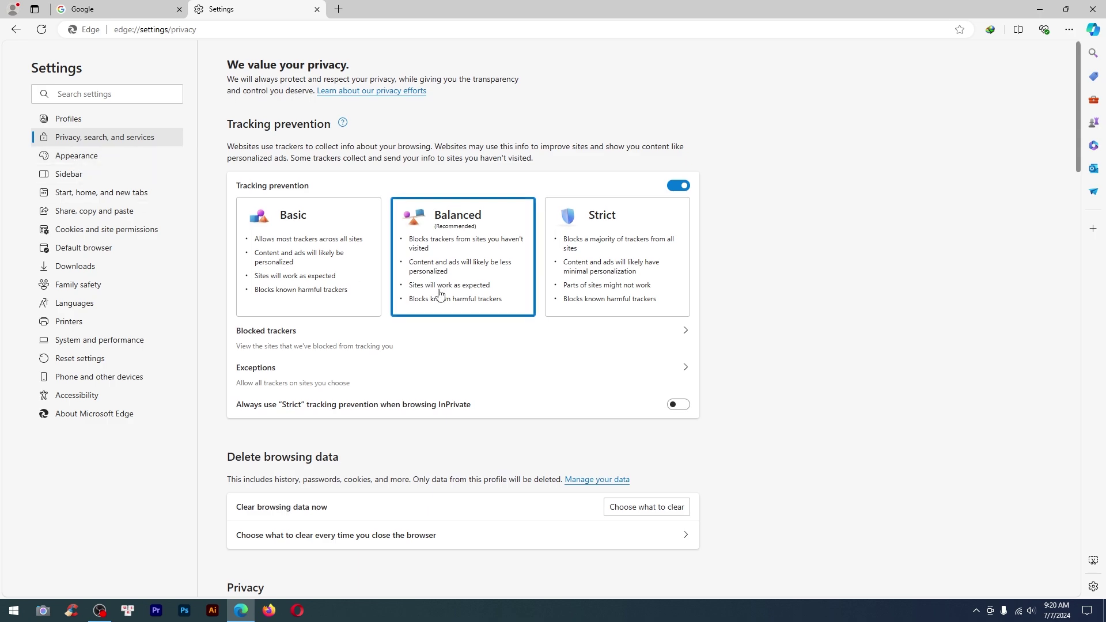
{"action": "scroll", "coordinate": [440, 295], "scroll_direction": "down", "scroll_amount": 15}
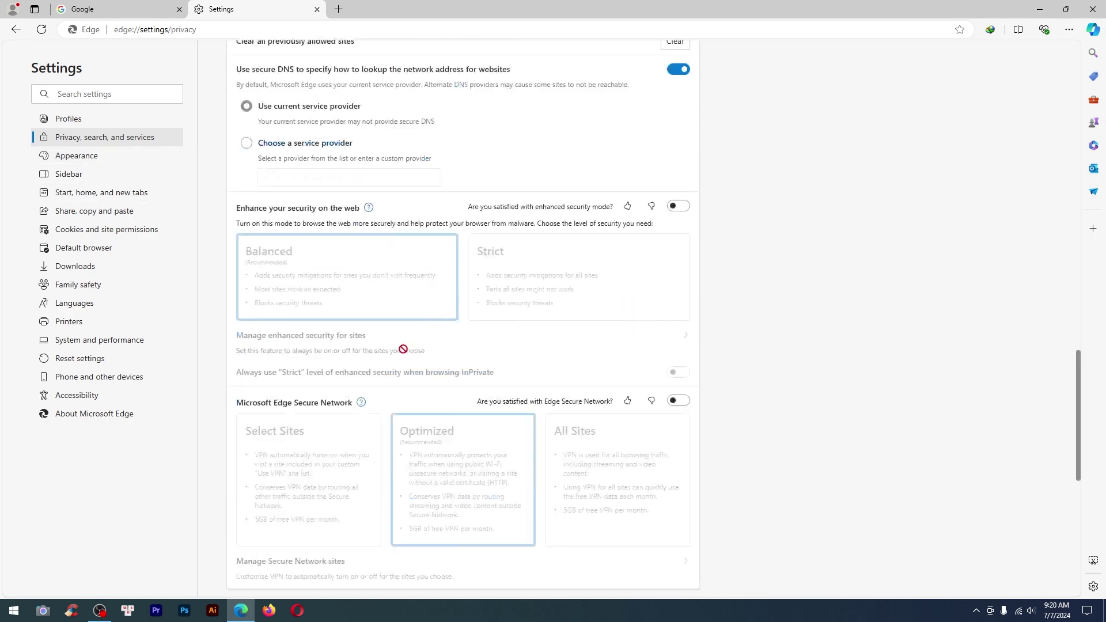
{"action": "scroll", "coordinate": [403, 354], "scroll_direction": "down", "scroll_amount": 8}
{"action": "scroll", "coordinate": [375, 372], "scroll_direction": "up", "scroll_amount": 6}
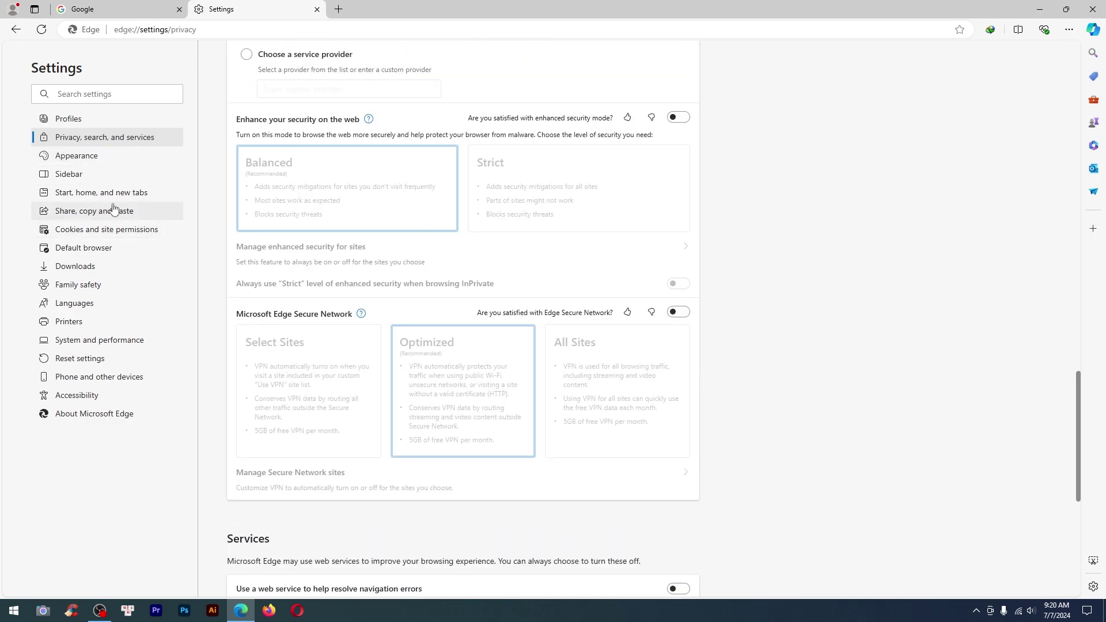
{"action": "left_click", "coordinate": [77, 155]}
{"action": "left_click", "coordinate": [70, 174]}
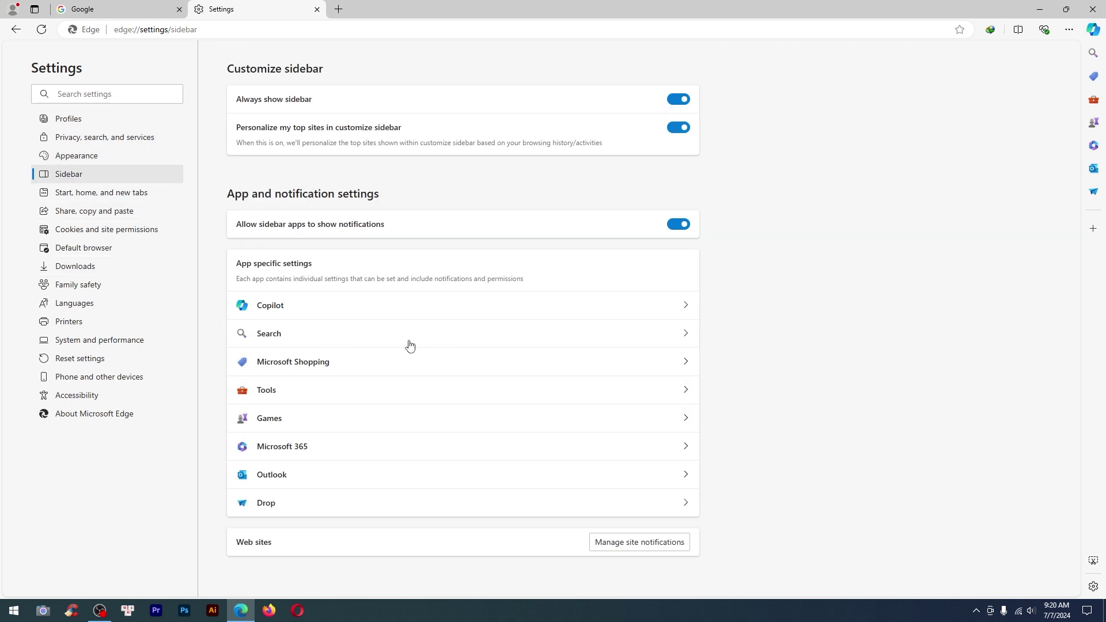
{"action": "left_click", "coordinate": [83, 193]}
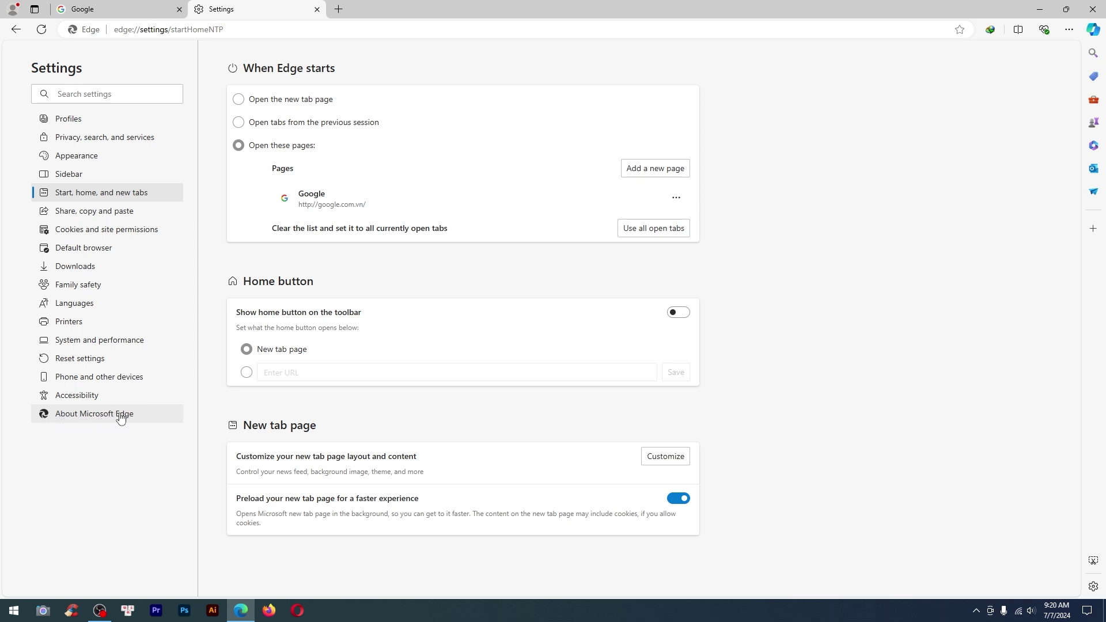
- Check for Microsoft Edge updates on its About page, and close the settings tab
{"action": "left_click", "coordinate": [90, 414]}
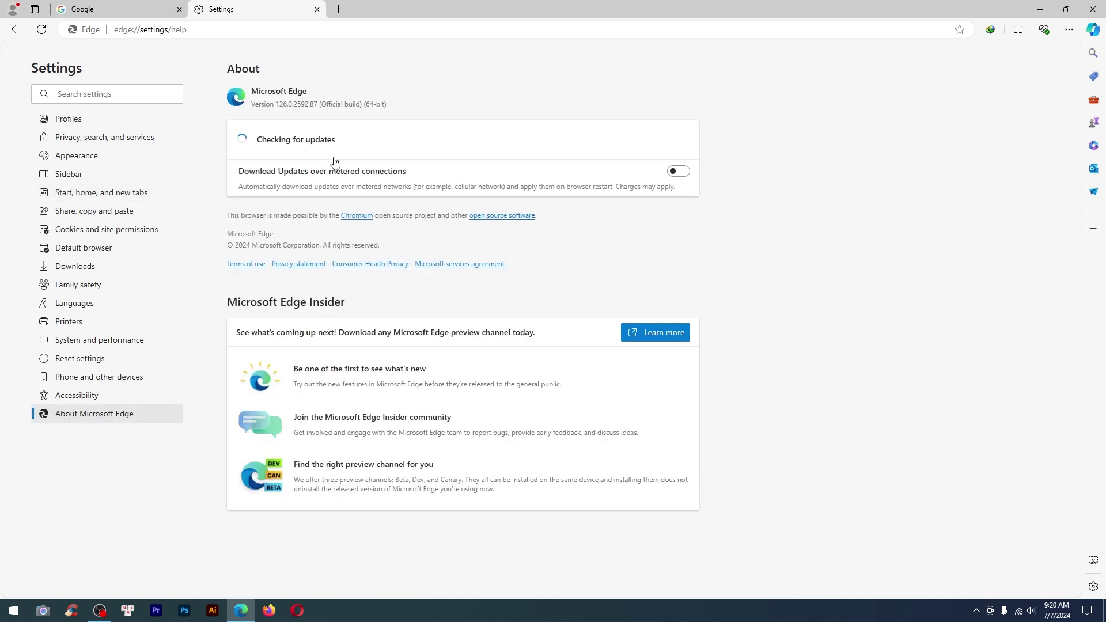
{"action": "left_click_drag", "start_coordinate": [373, 141], "coordinate": [253, 141]}
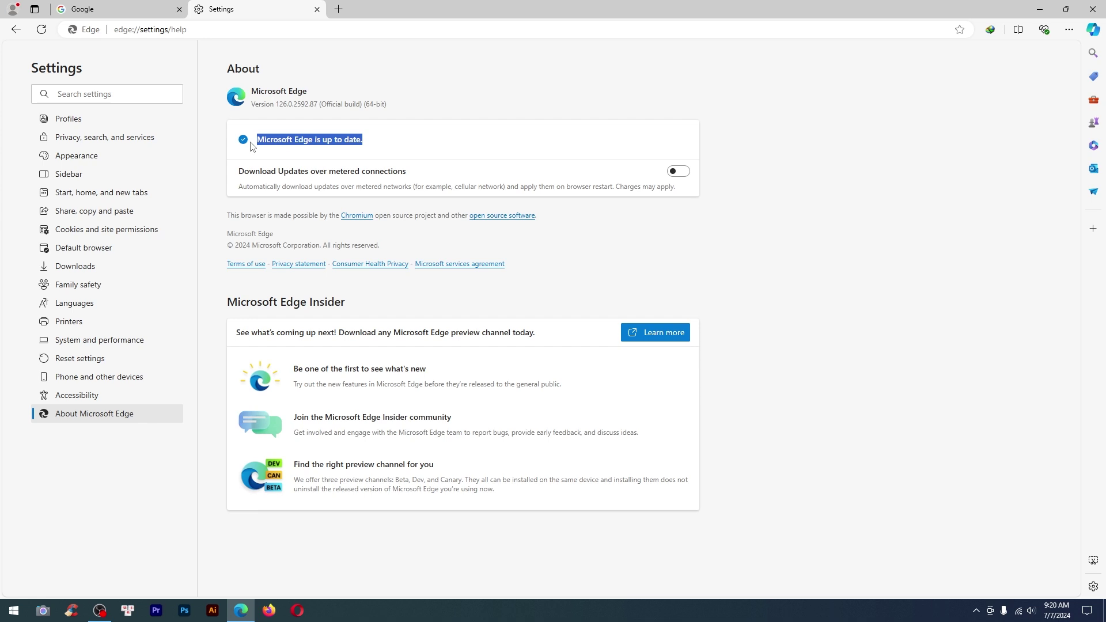
{"action": "left_click", "coordinate": [486, 158]}
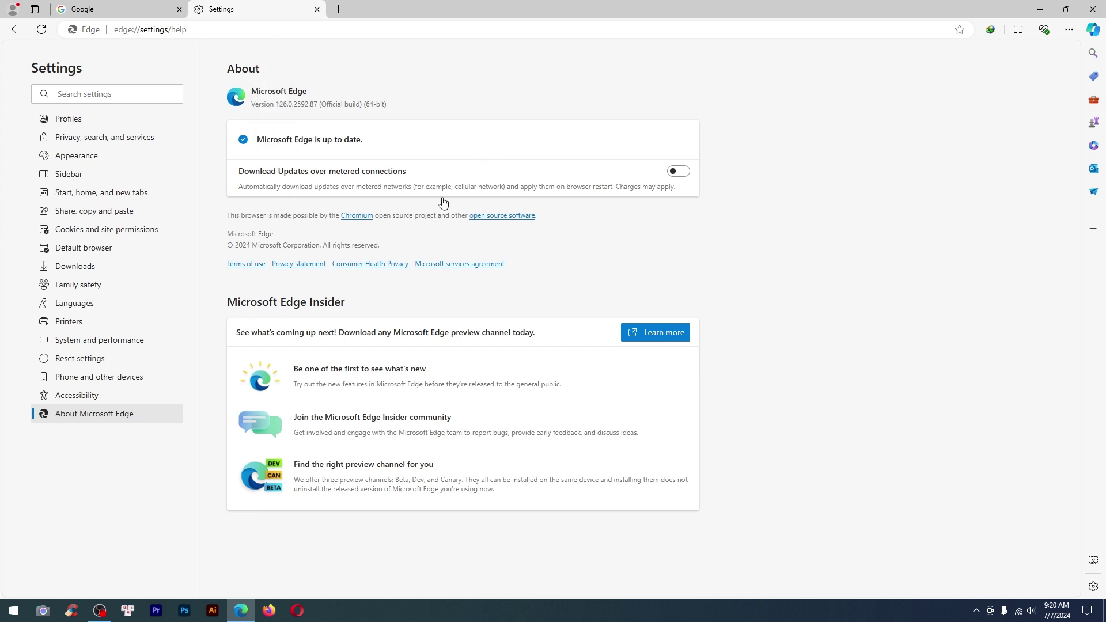
{"action": "left_click", "coordinate": [317, 9]}
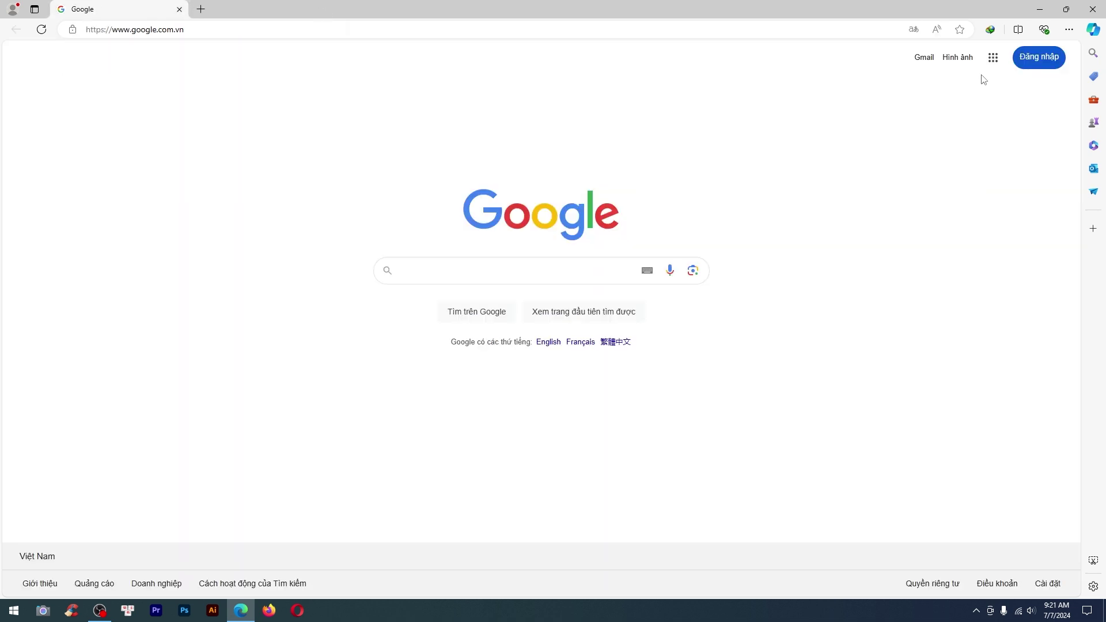
- Close Microsoft Edge and launch Opera Browser from the desktop
{"action": "left_click", "coordinate": [1094, 11]}
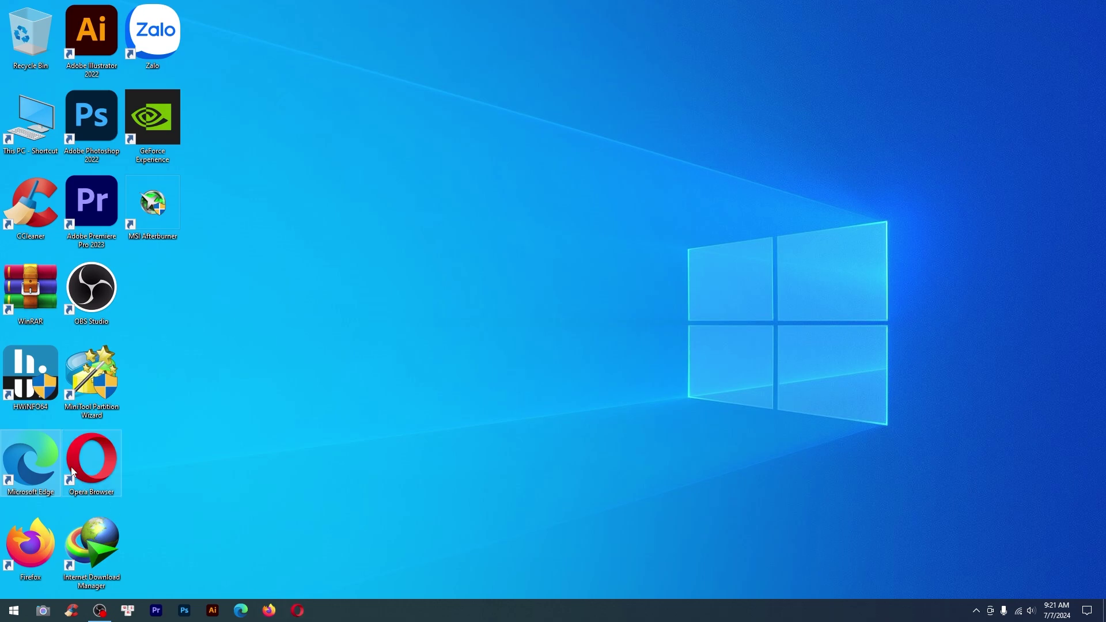
{"action": "double_click", "coordinate": [98, 460]}
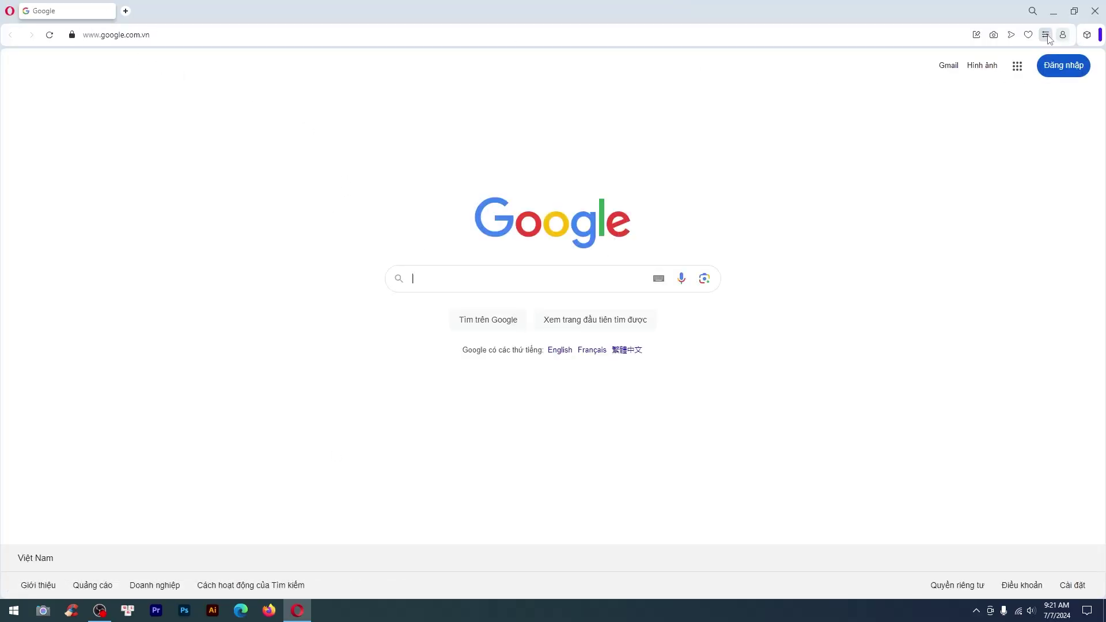
{"action": "left_click", "coordinate": [1047, 36]}
{"action": "left_click", "coordinate": [1047, 36]}
- Open Opera's Update & Recovery page and check for browser updates, repeating the check once more
{"action": "left_click", "coordinate": [10, 11]}
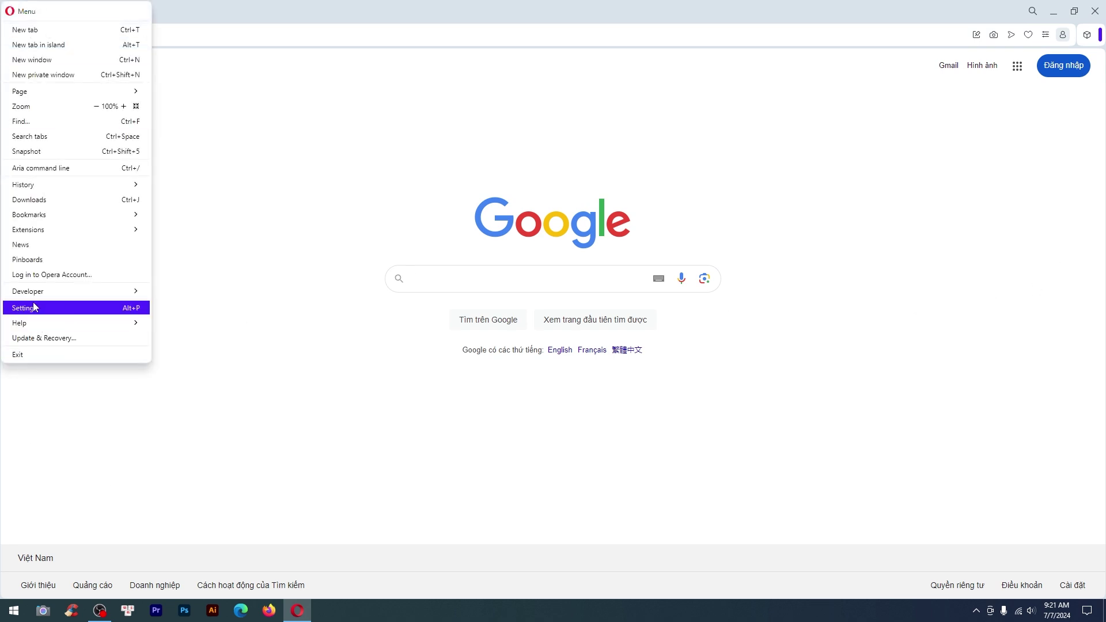
{"action": "left_click", "coordinate": [59, 340]}
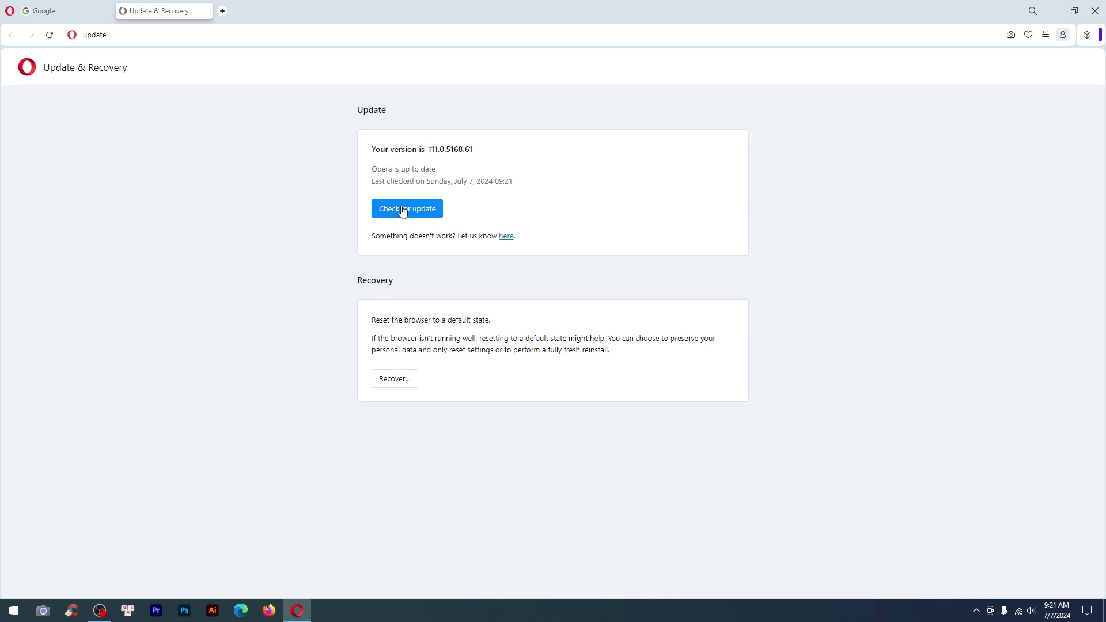
{"action": "left_click", "coordinate": [404, 211]}
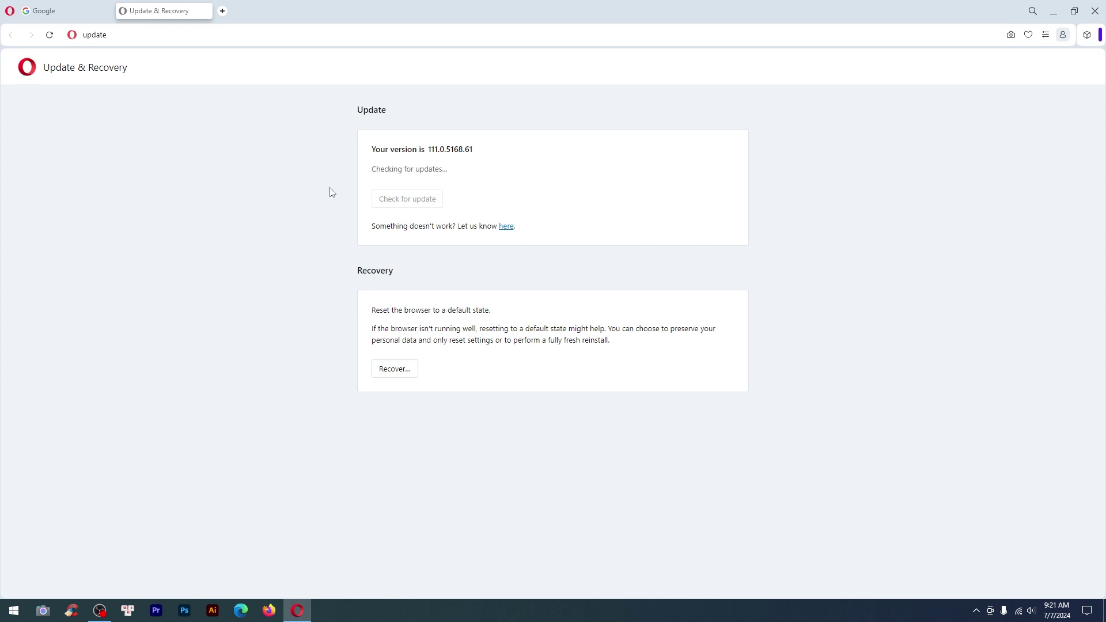
{"action": "double_click", "coordinate": [381, 110]}
{"action": "left_click", "coordinate": [517, 205]}
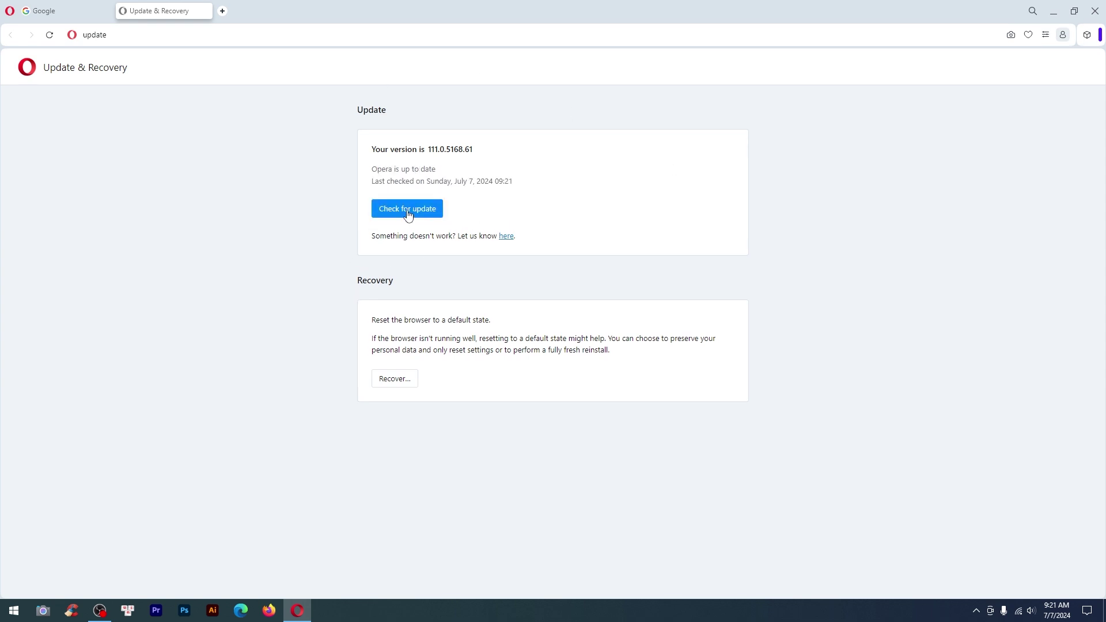
{"action": "left_click", "coordinate": [412, 213]}
{"action": "left_click", "coordinate": [401, 208]}
{"action": "left_click_drag", "start_coordinate": [374, 181], "coordinate": [568, 184]}
{"action": "left_click", "coordinate": [597, 225]}
- Close the Update & Recovery tab and minimize Opera to return to the desktop
{"action": "left_click", "coordinate": [206, 10]}
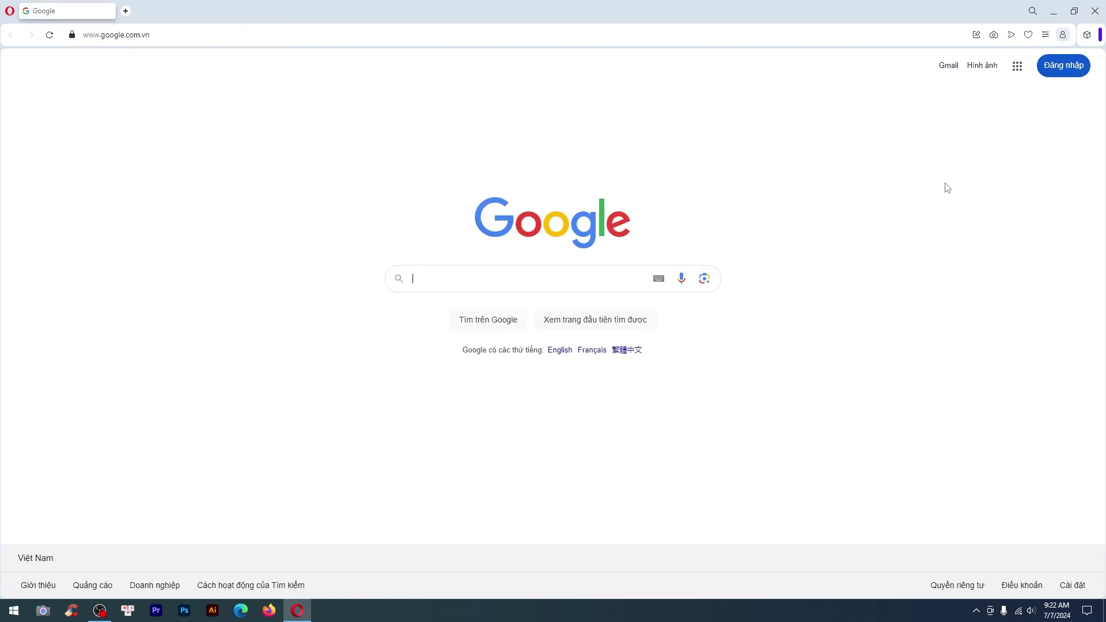
{"action": "left_click", "coordinate": [1053, 13]}
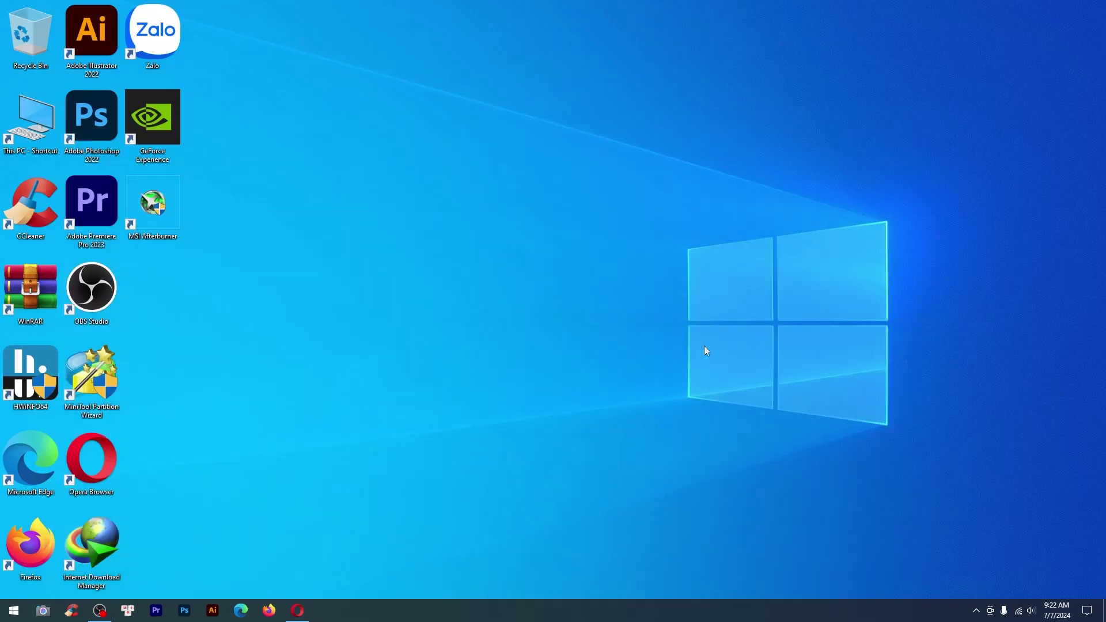